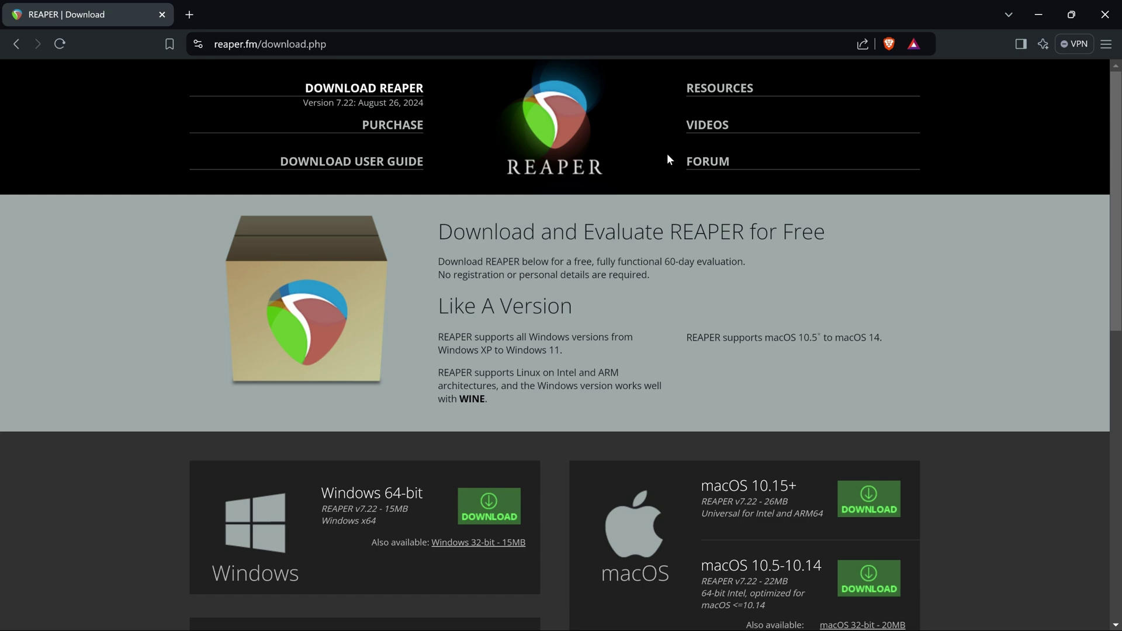
Launch REAPER from Windows search and open Options > Preferences.
key(super)
text(reap)
key(Return)
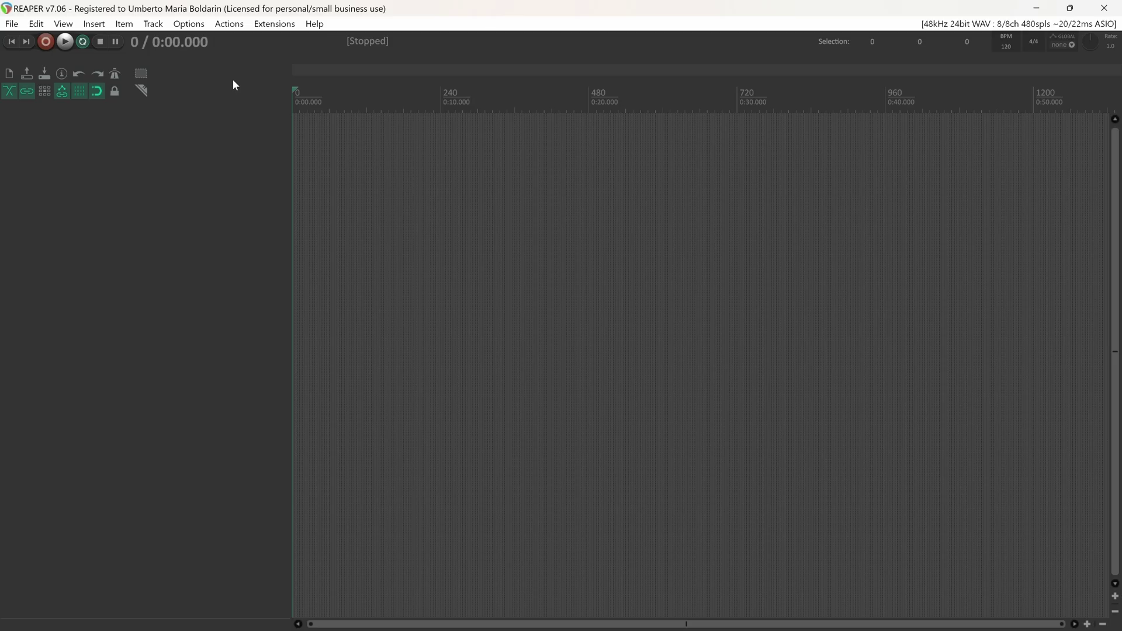
click(192, 26)
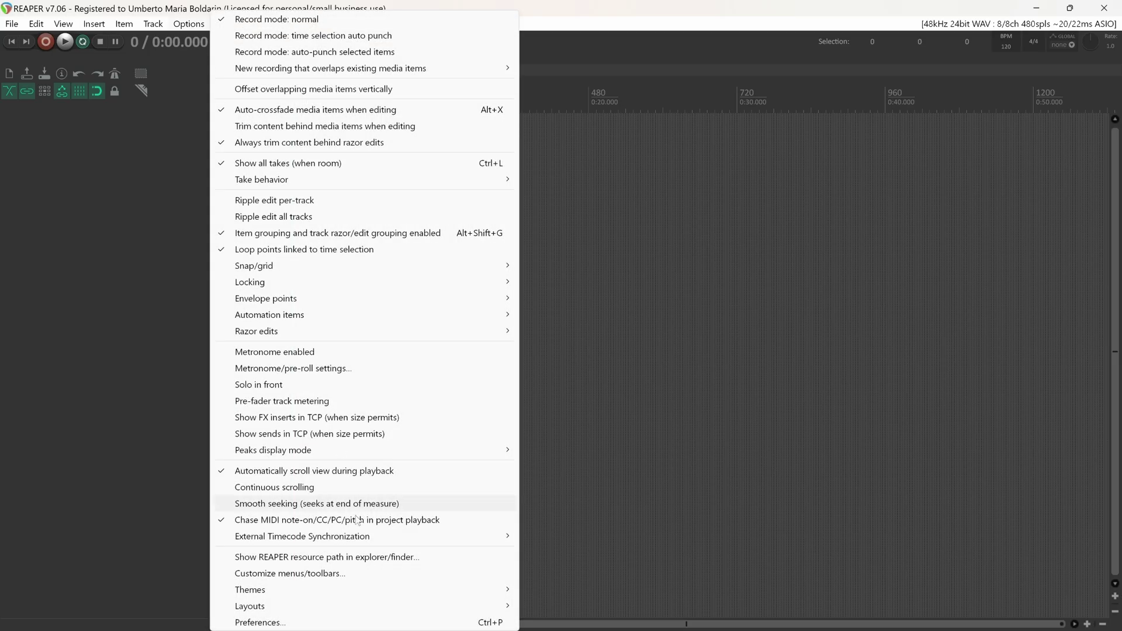
click(260, 622)
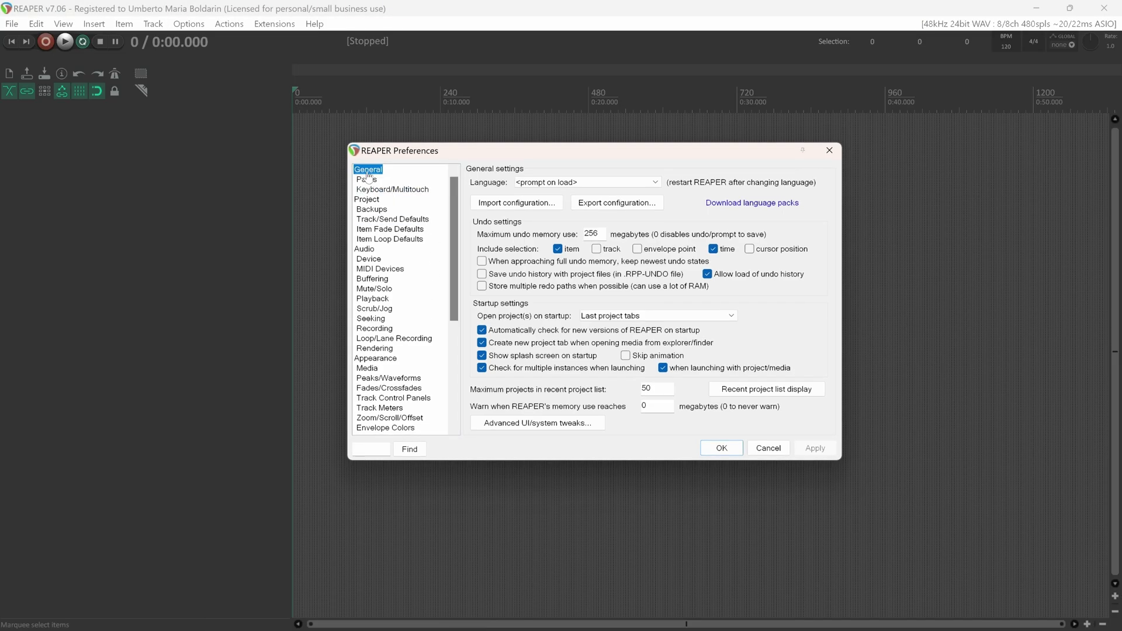
Start the configuration export and tick Color themes through Menus and toolbars.
click(606, 203)
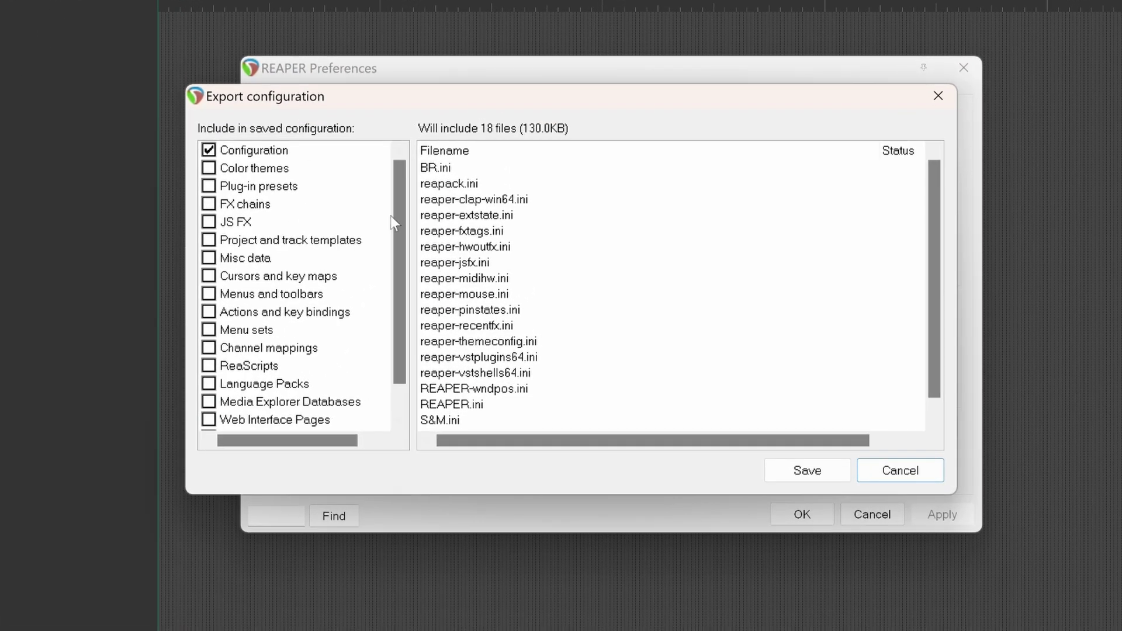
mouse_move(391, 216)
mouse_down()
mouse_move(397, 298)
mouse_move(402, 213)
mouse_up()
click(210, 168)
click(209, 186)
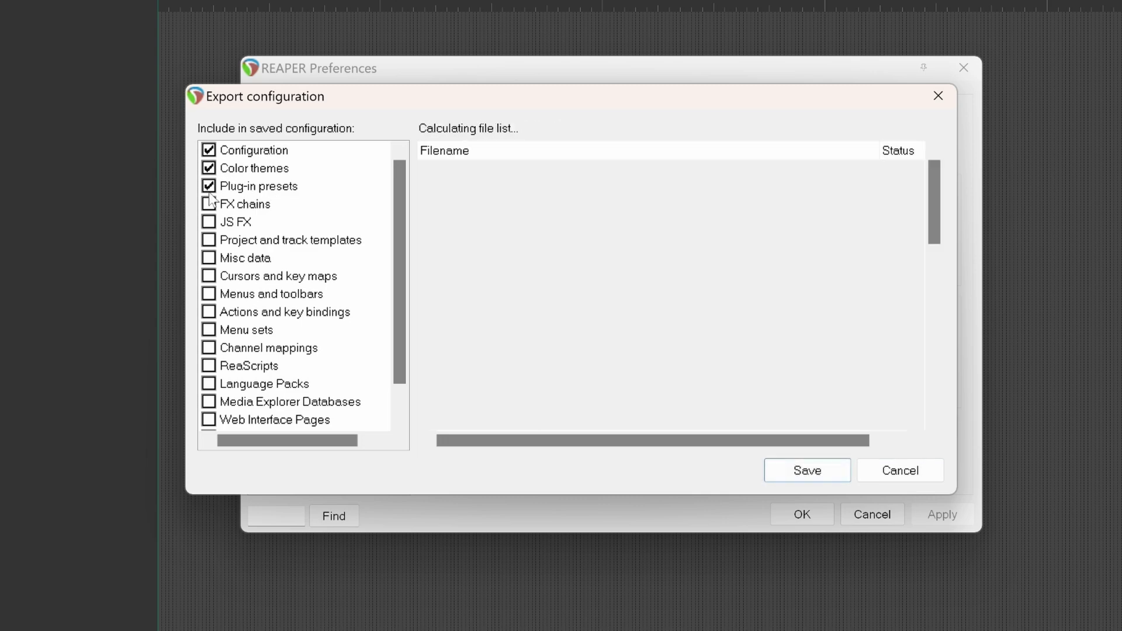
click(209, 204)
click(209, 222)
click(209, 240)
click(209, 258)
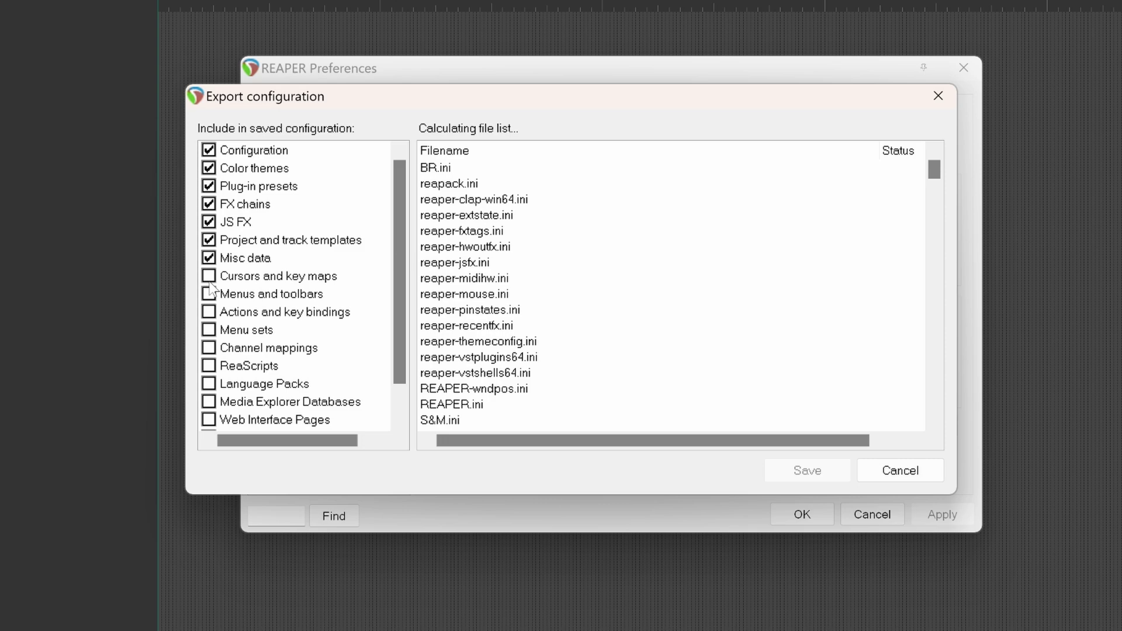
click(209, 276)
click(209, 294)
Tick the remaining categories, from Actions and key bindings to MIDI Note/CC Names.
click(209, 312)
click(209, 330)
click(209, 348)
click(208, 366)
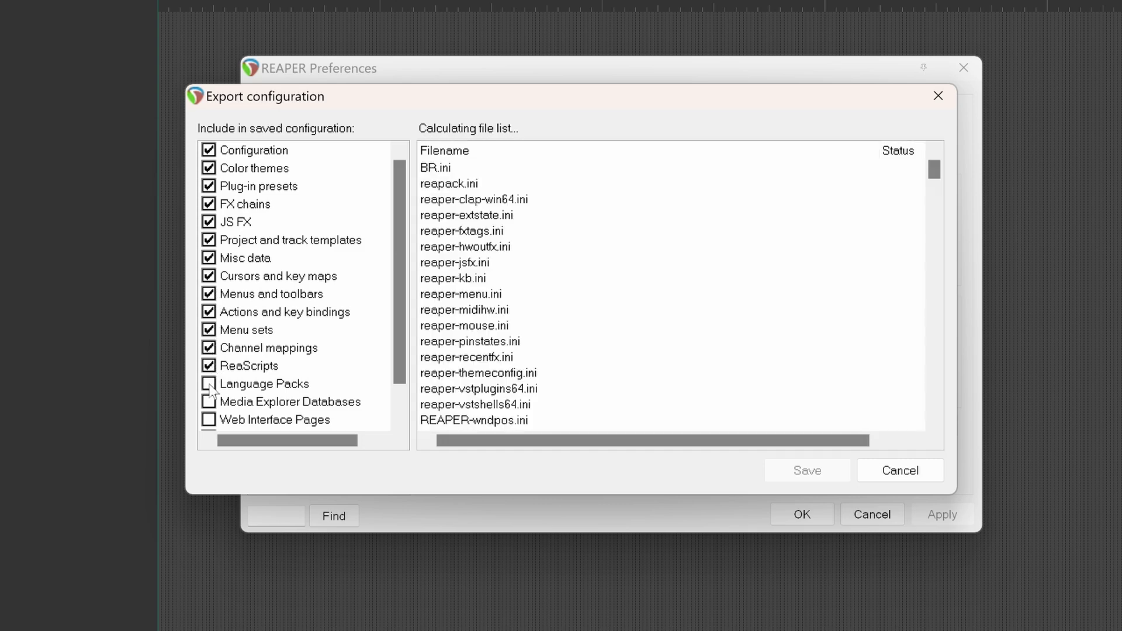
click(209, 384)
click(209, 401)
scroll(210, 392, down, 1)
click(209, 401)
click(209, 384)
click(289, 420)
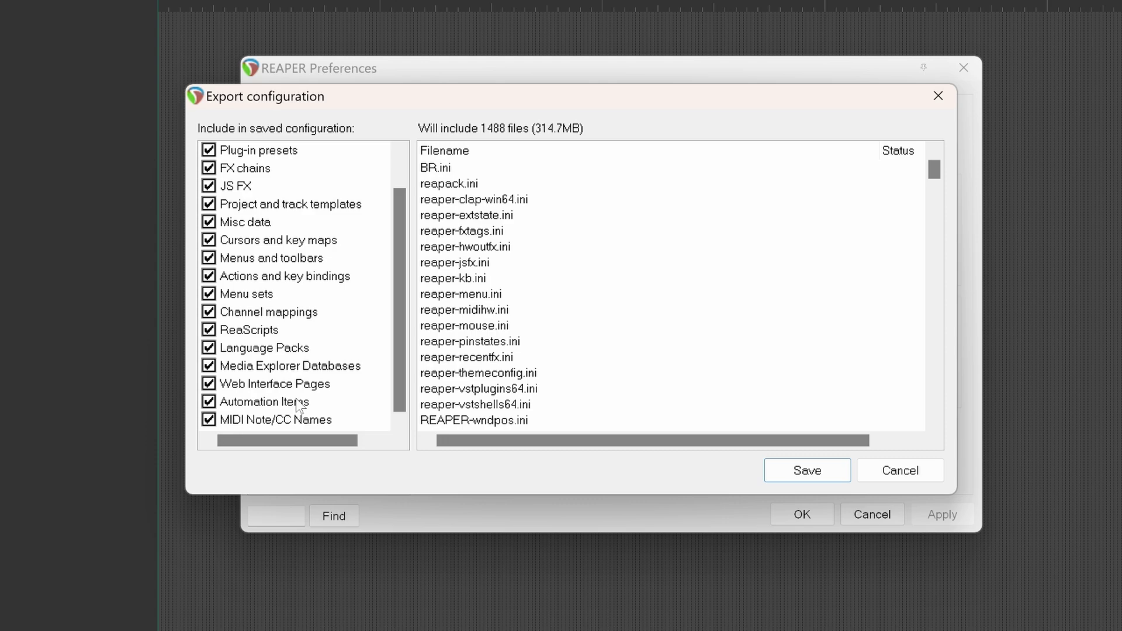
scroll(299, 406, up, 1)
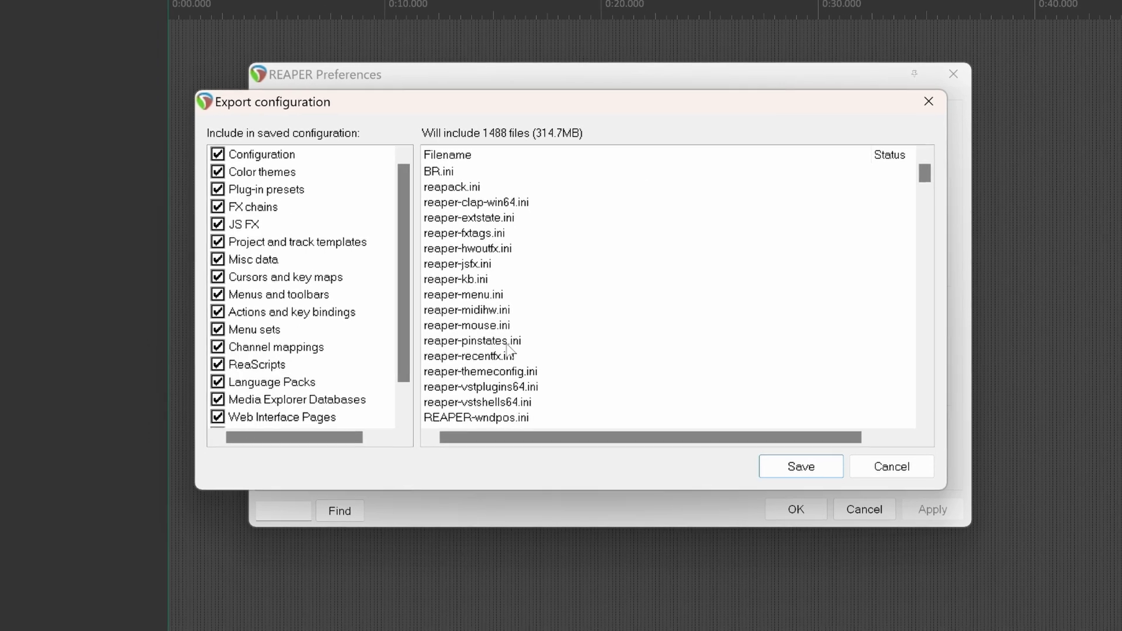
Save the backup as Reaper_BackupConfig28August2024 and acknowledge the success notice.
click(800, 467)
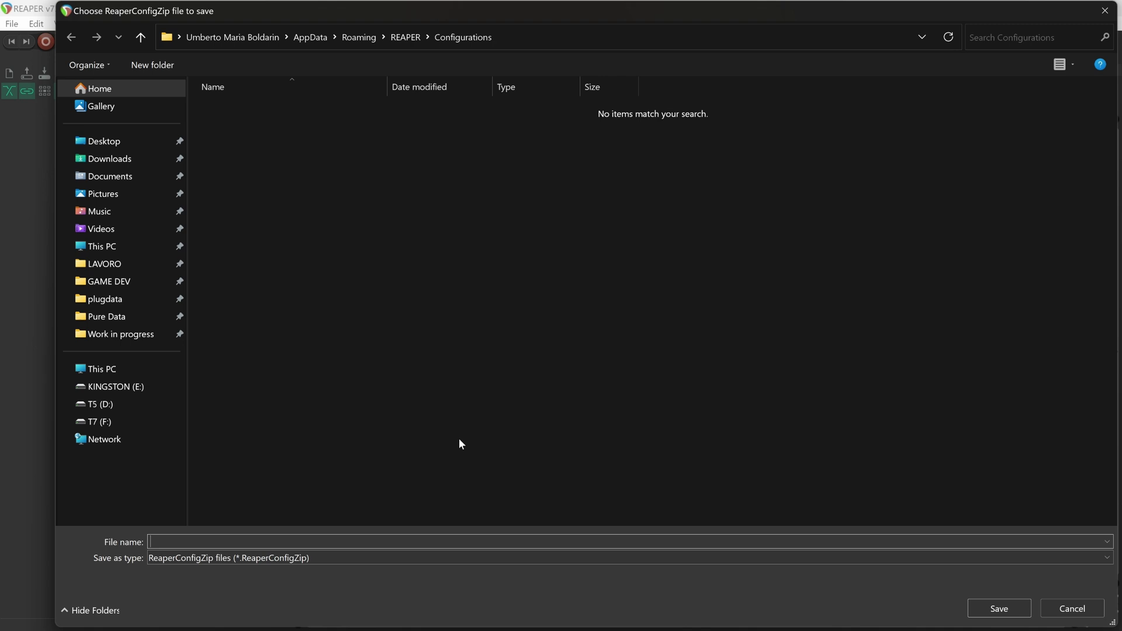
text(Reaper_BackupConfig28August2024)
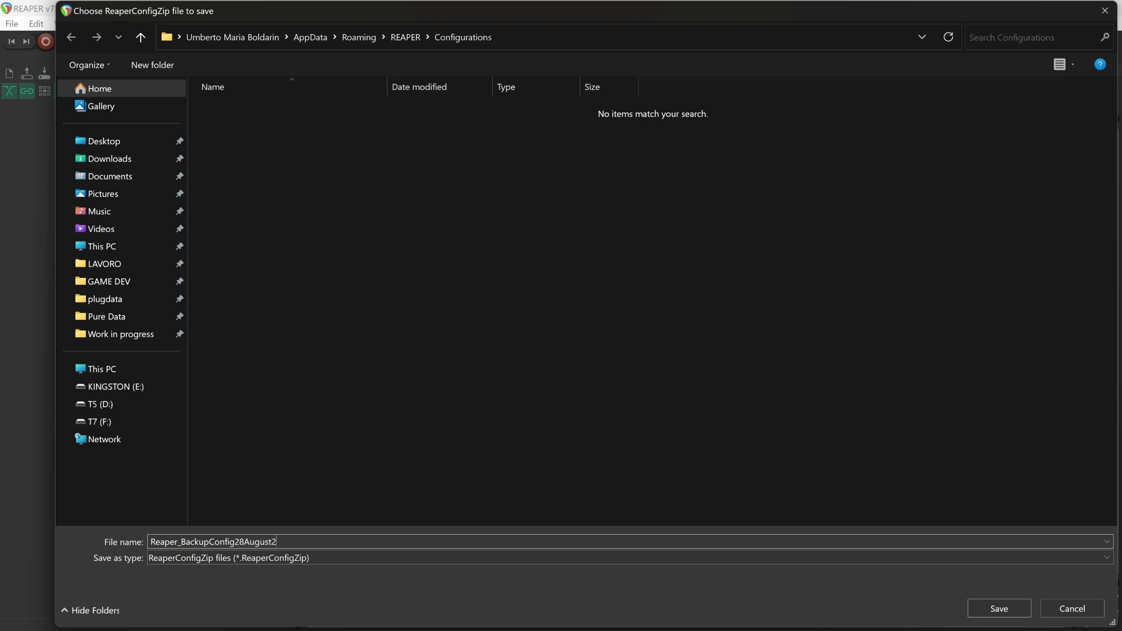
click(979, 610)
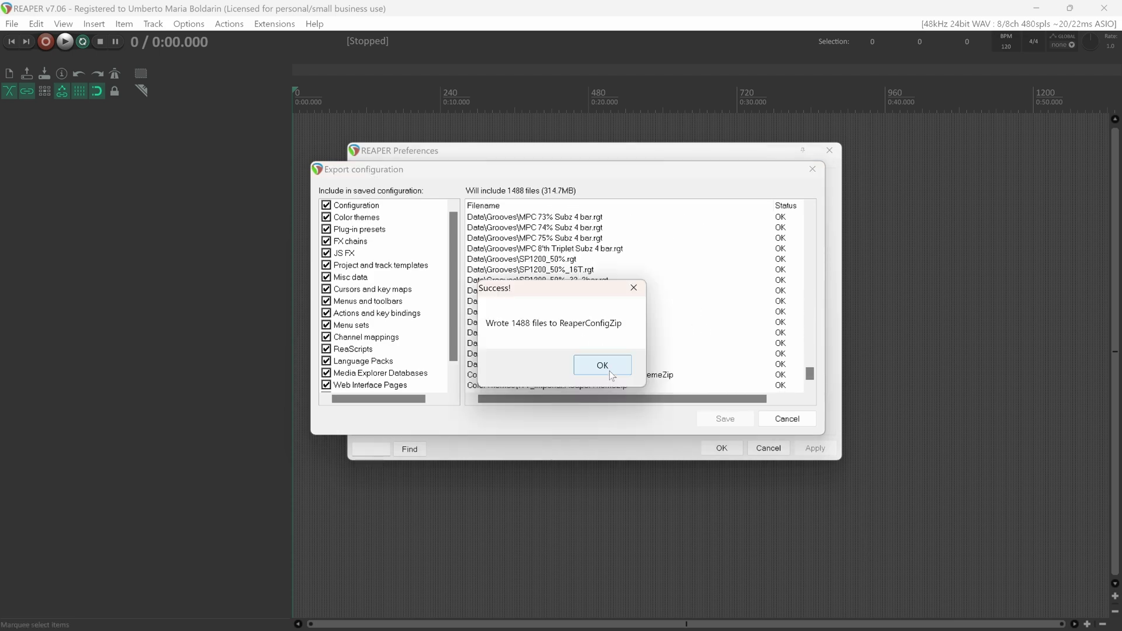
click(609, 370)
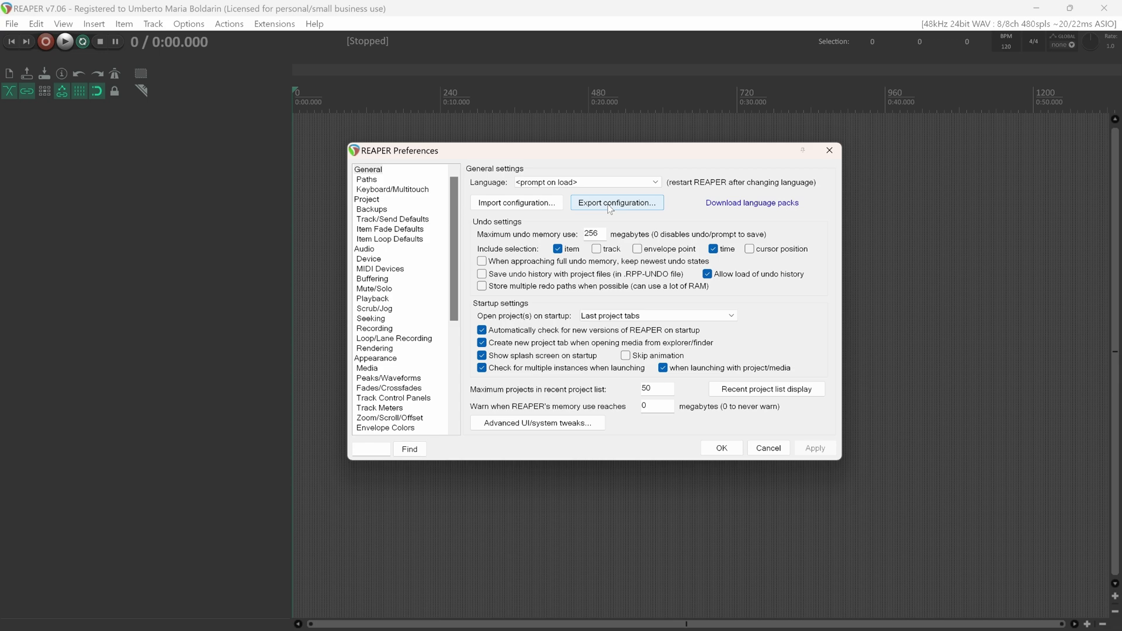
Close the Preferences window.
click(829, 151)
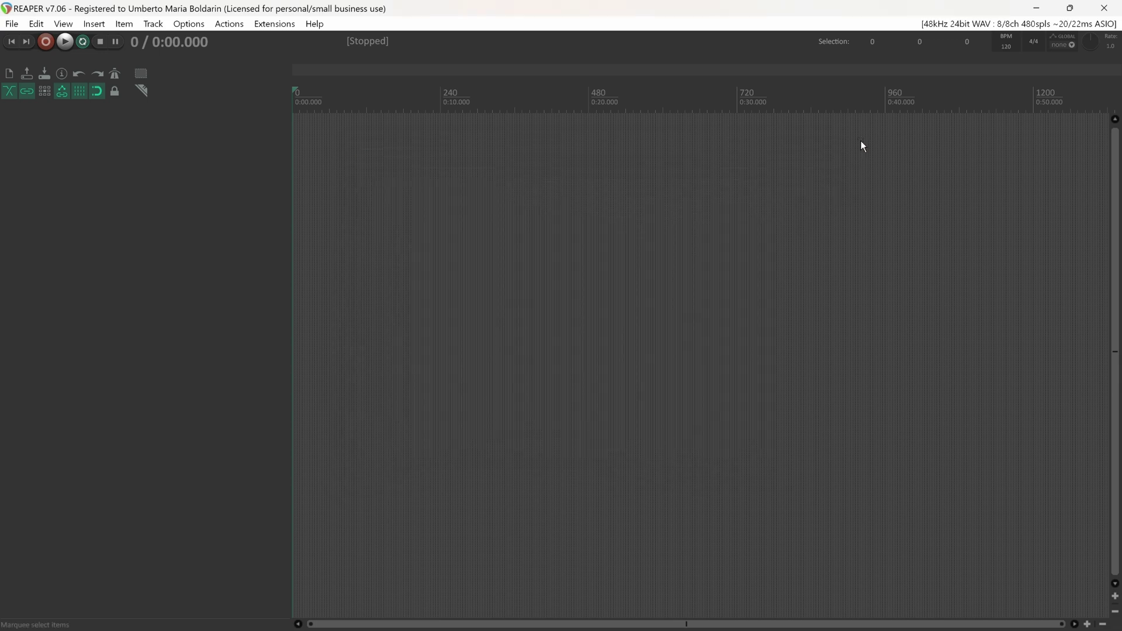
Quit REAPER, minimize the browser, and run reaper722_x64-install from Update Reaper.
click(1104, 11)
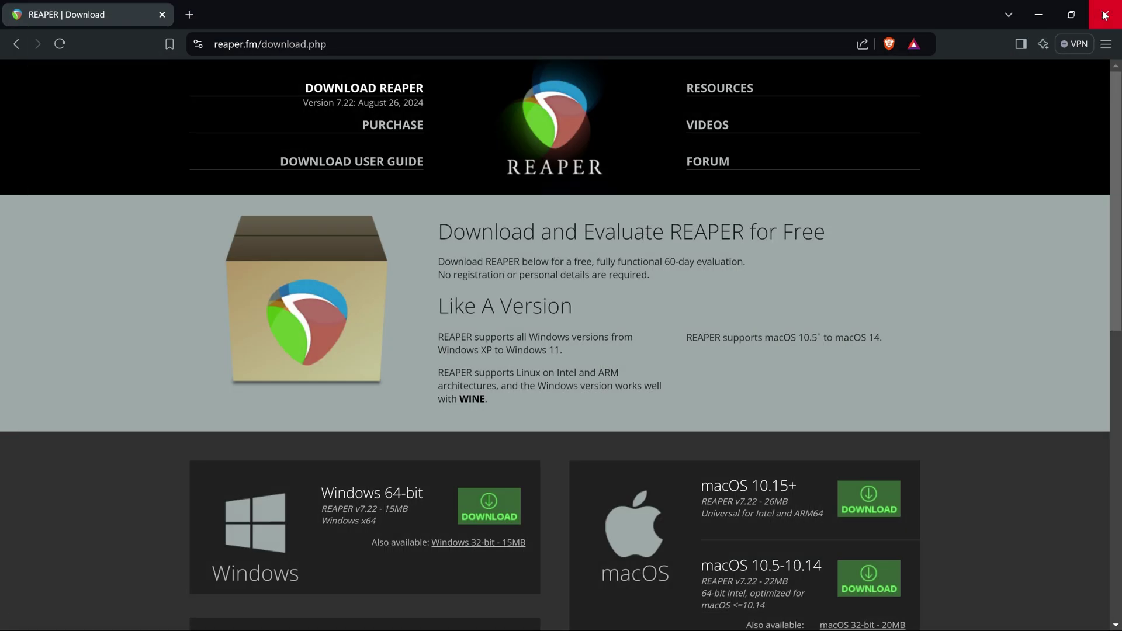
click(1042, 13)
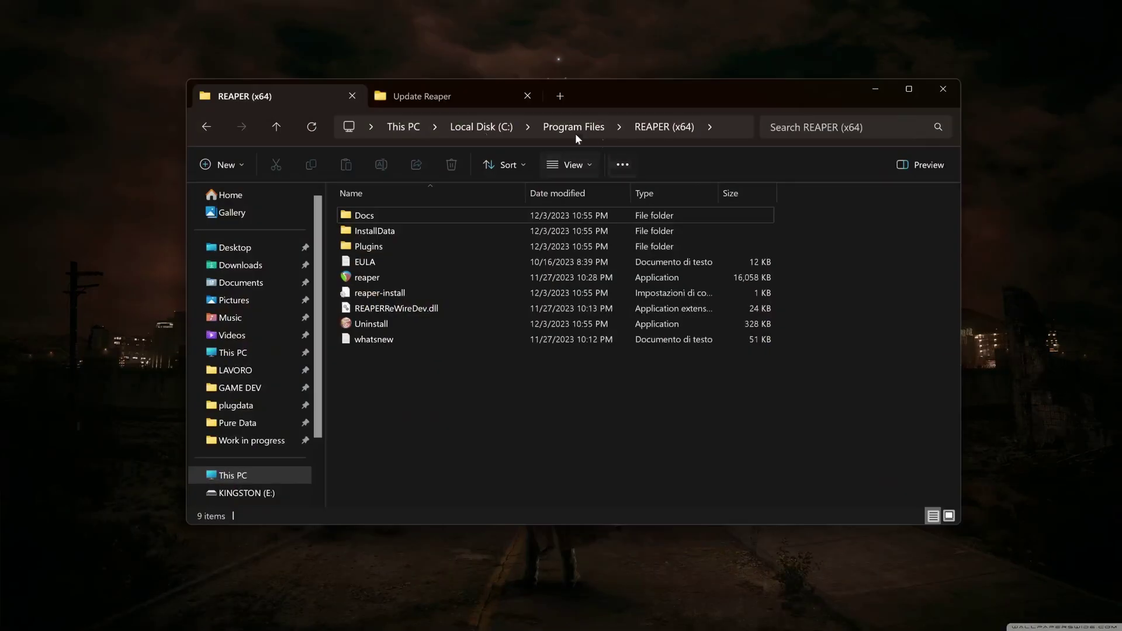
click(433, 96)
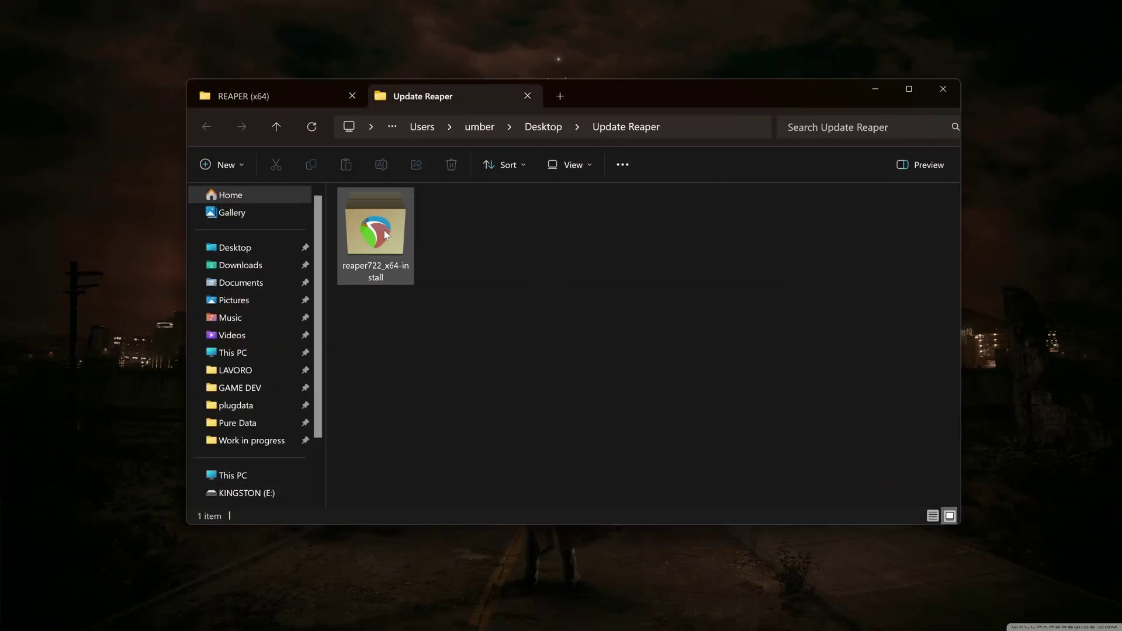
mouse_move(350, 628)
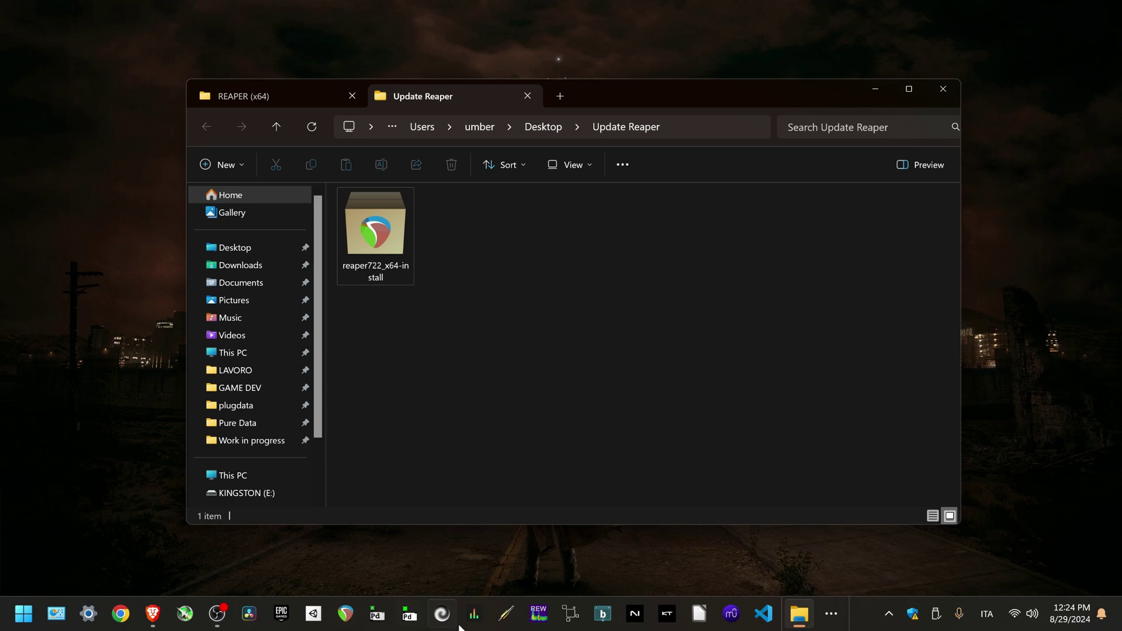
double_click(371, 228)
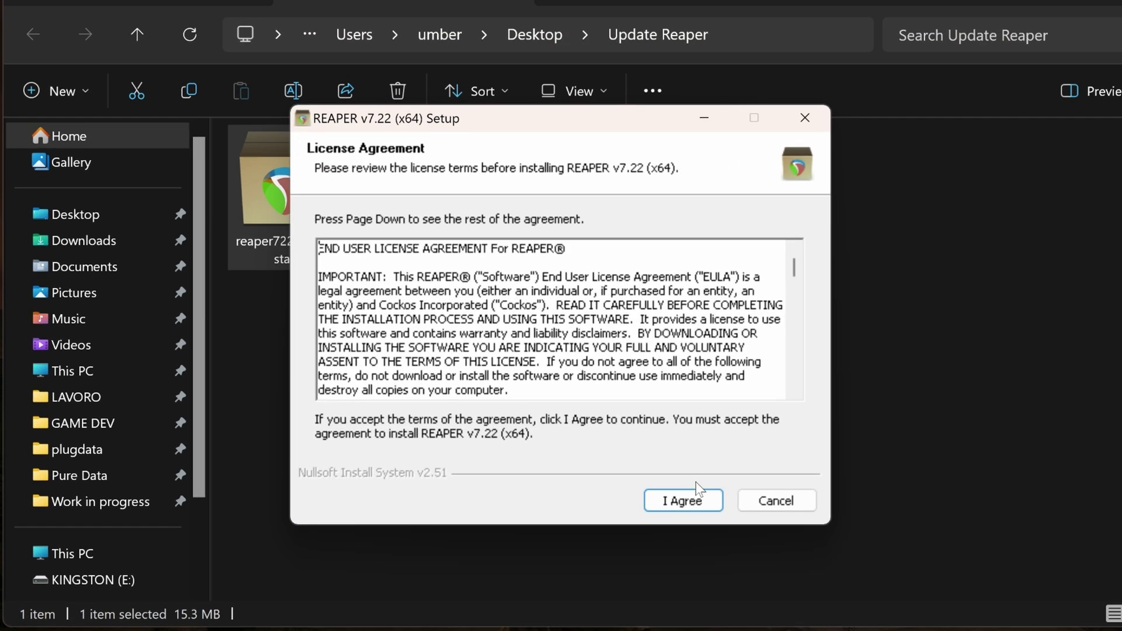
Accept the licence and install v7.22 to the default folder without Start menu shortcuts.
click(643, 440)
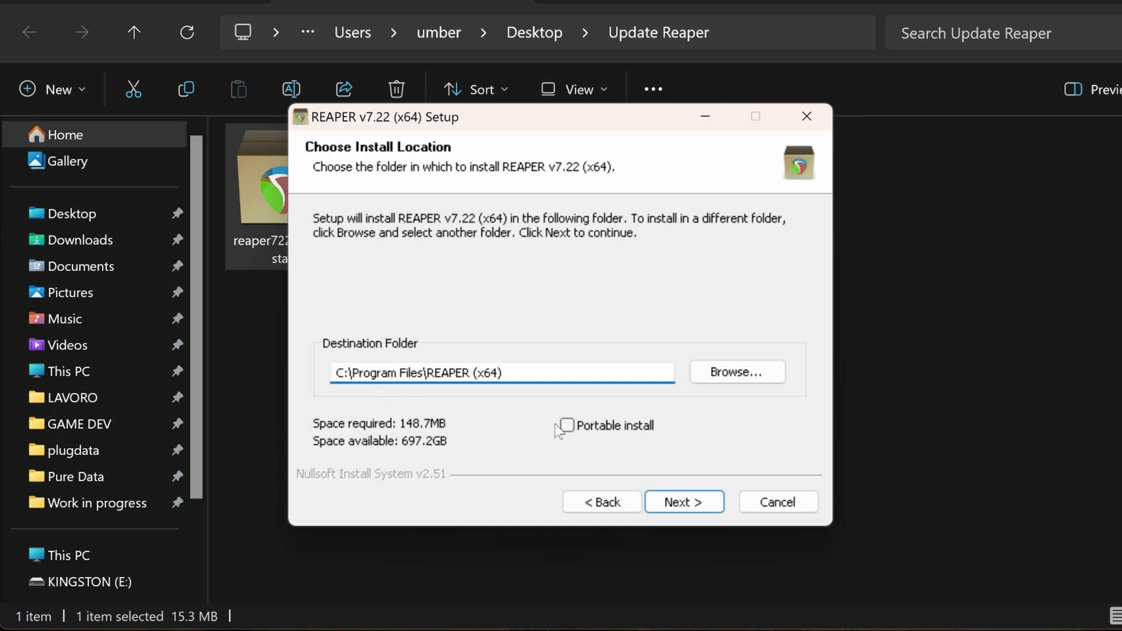
click(703, 500)
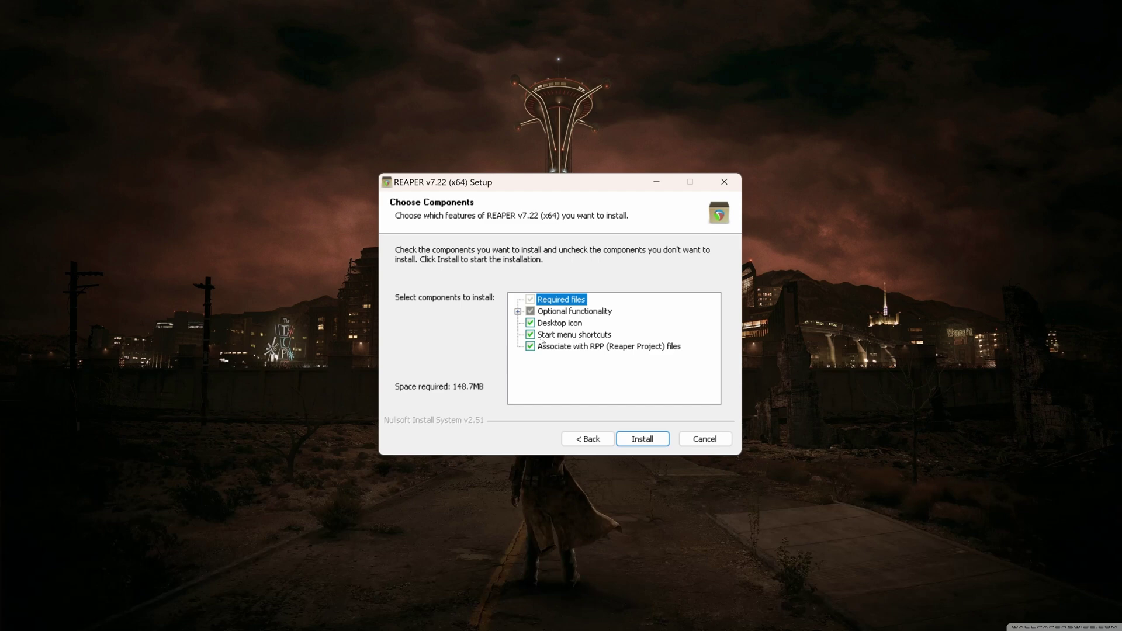
click(531, 335)
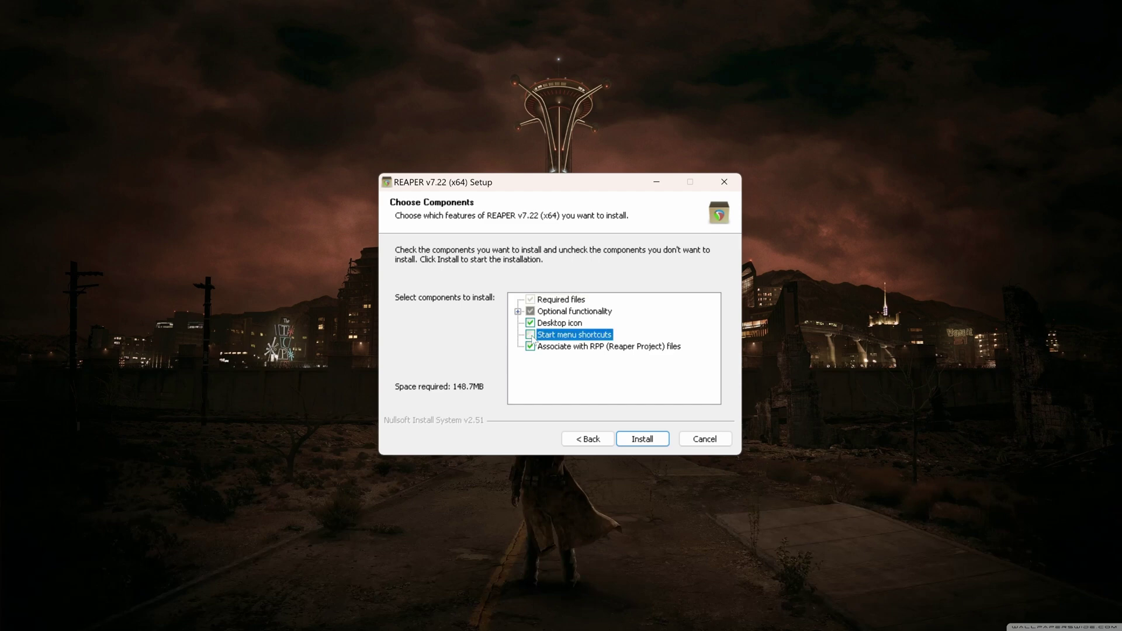
click(645, 444)
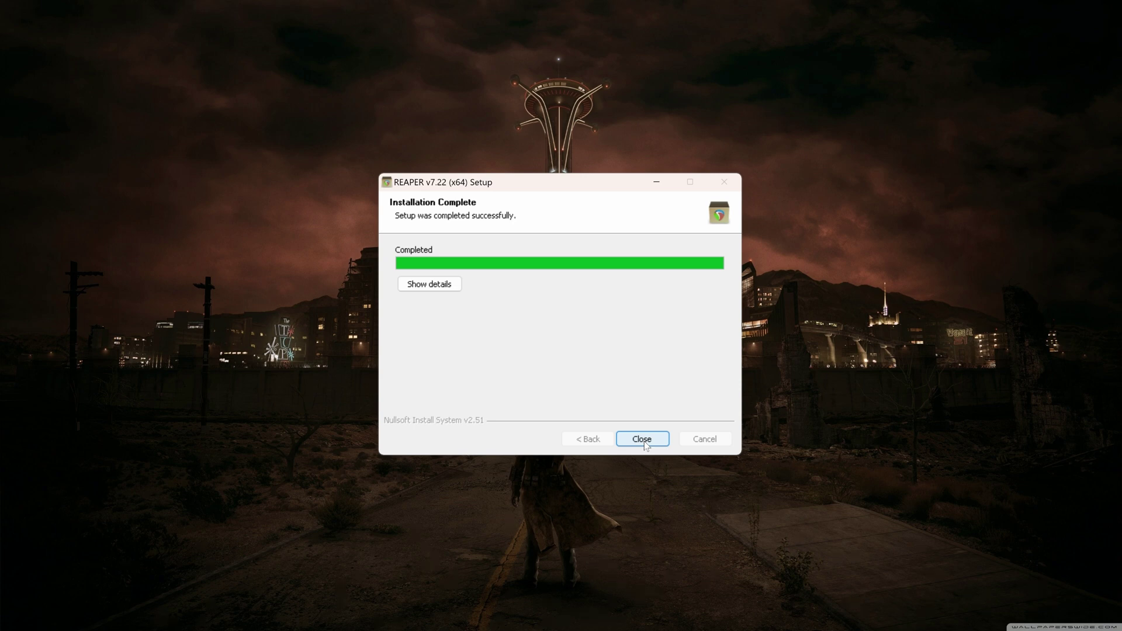
click(644, 441)
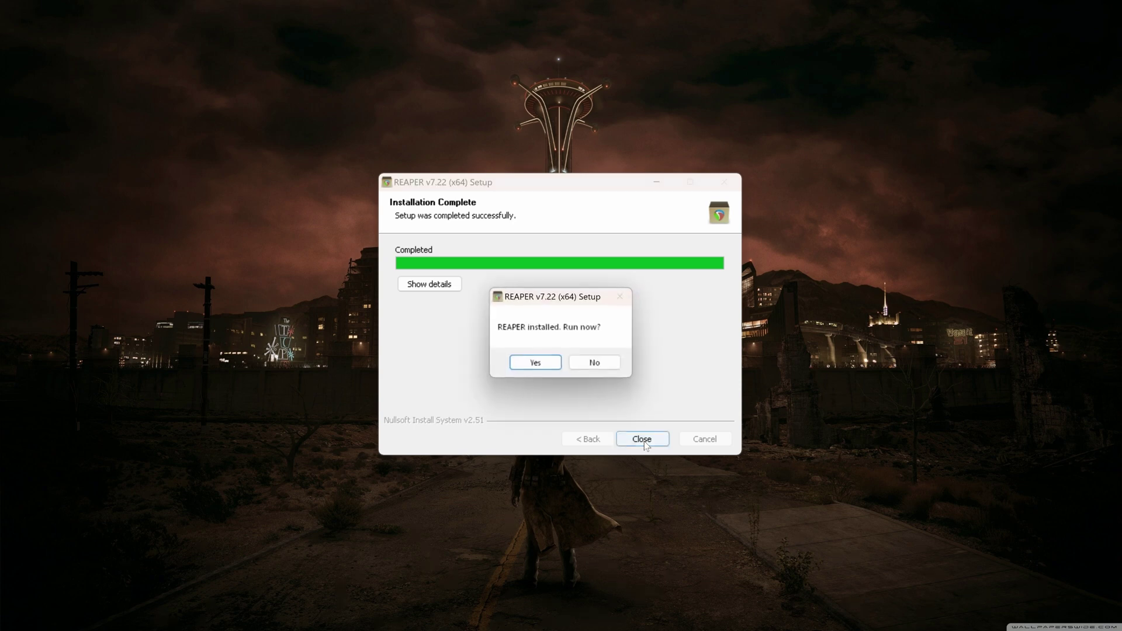
Run the newly installed REAPER v7.22 and add and select a test Track 1.
click(537, 364)
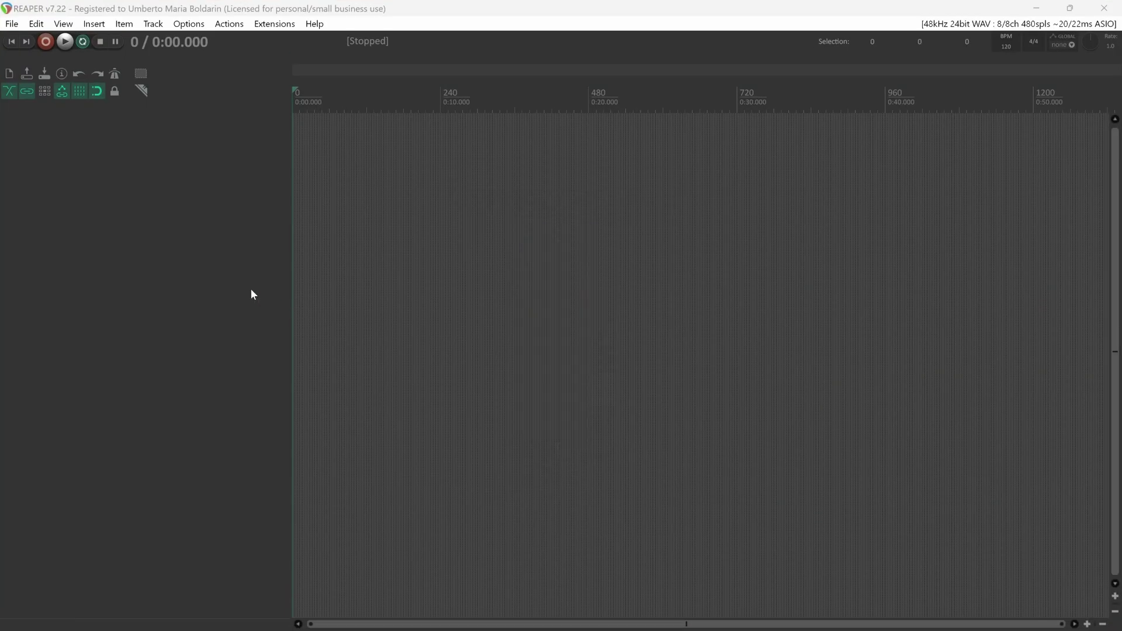
double_click(187, 233)
click(111, 126)
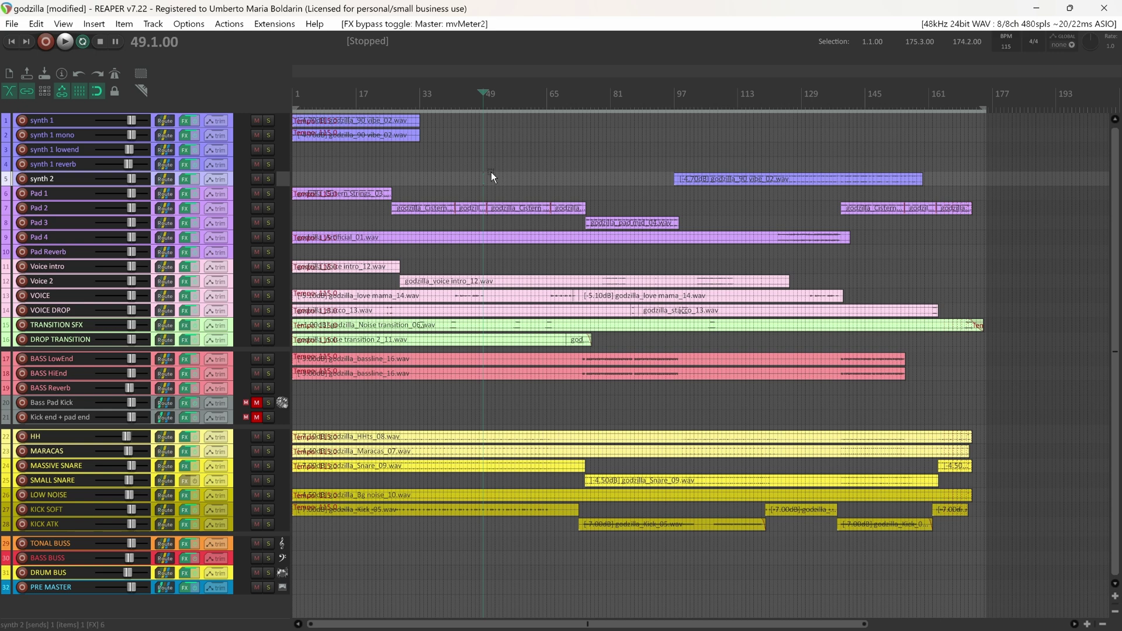
From Preferences, import configuration and pick the Reaper_BackupConfig28August2024 backup file.
click(189, 23)
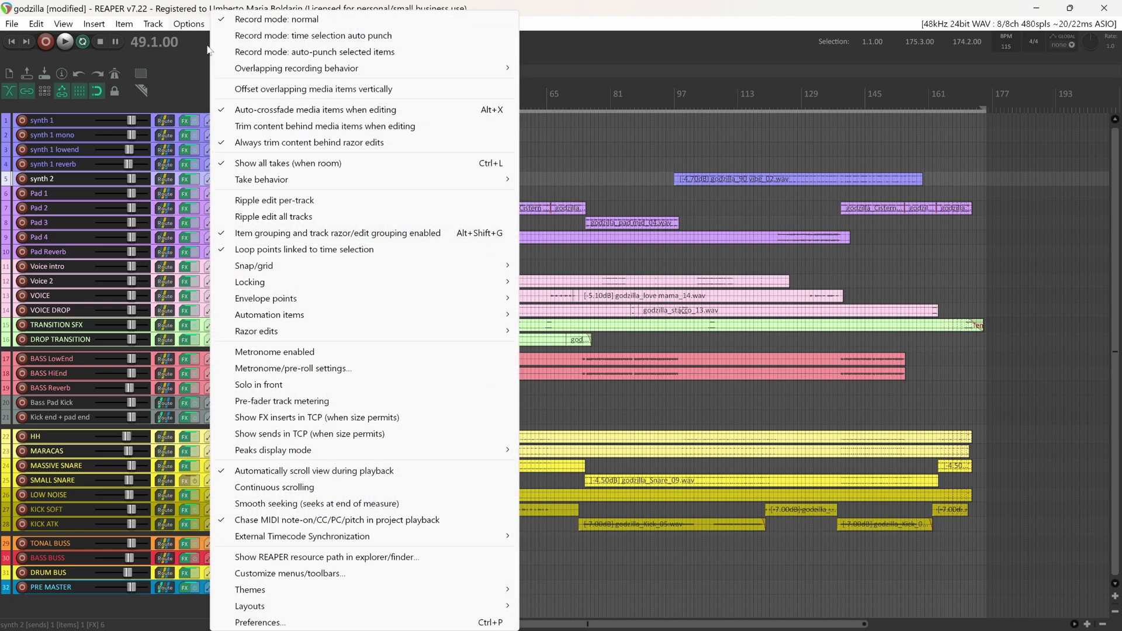
click(257, 622)
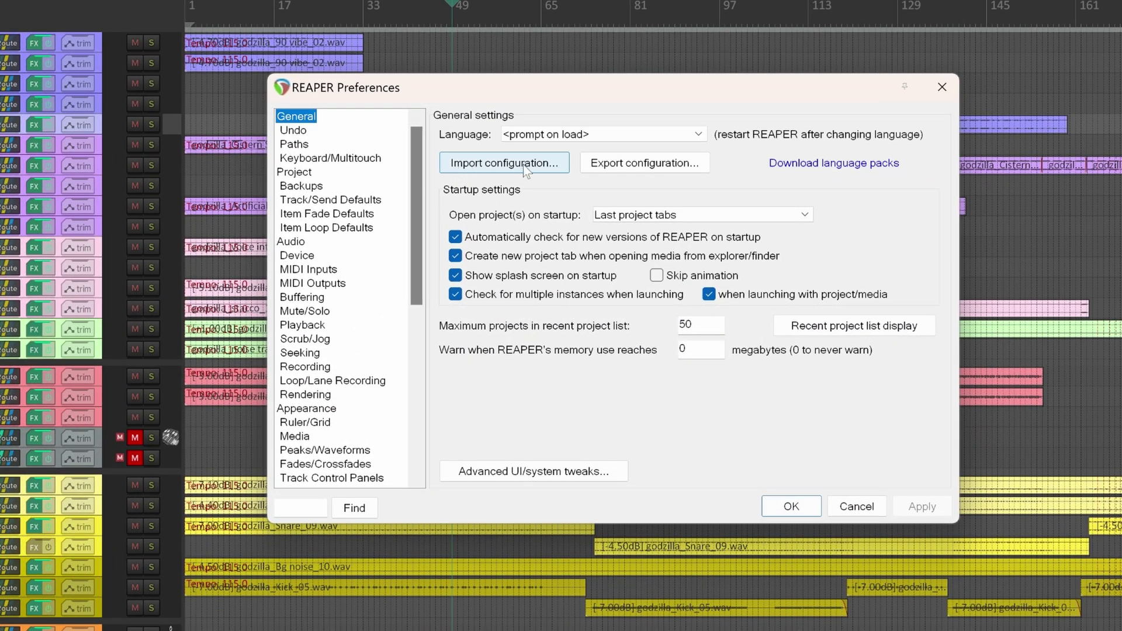
click(524, 164)
drag(584, 121, 455, 59)
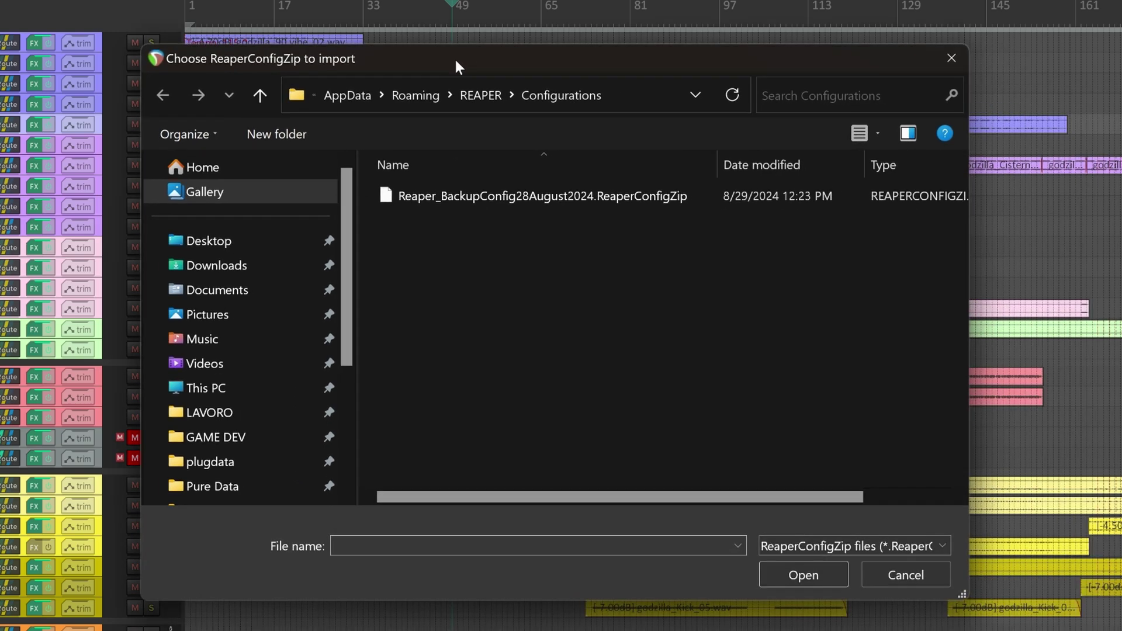
click(616, 196)
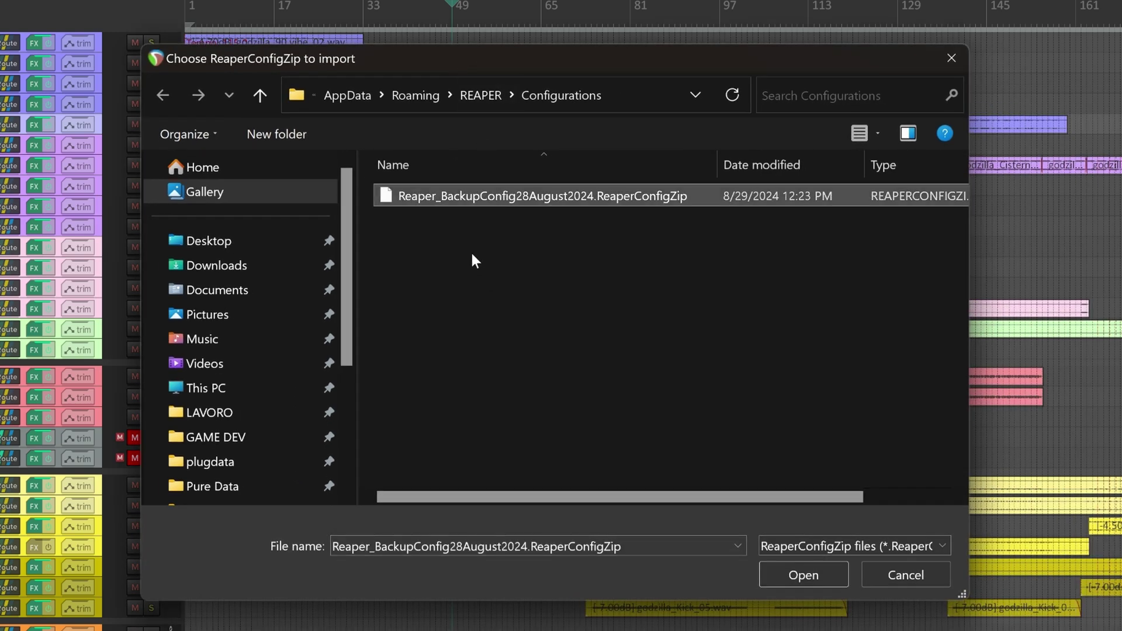